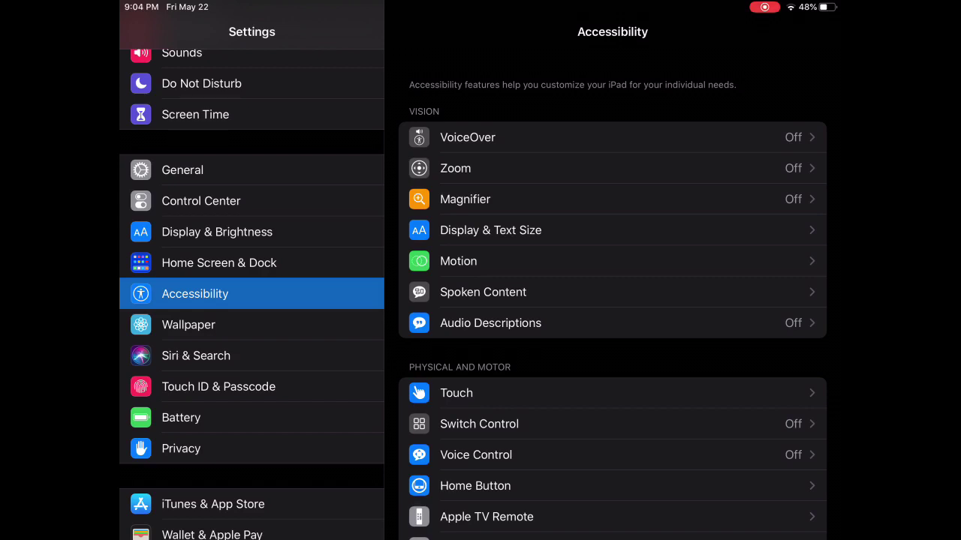
Start adding a new Switch Control switch that uses the screen as its source
{"action": "scroll", "coordinate": [251, 300], "scroll_direction": "up", "scroll_amount": 1}
{"action": "scroll", "coordinate": [251, 300], "scroll_direction": "down", "scroll_amount": 2}
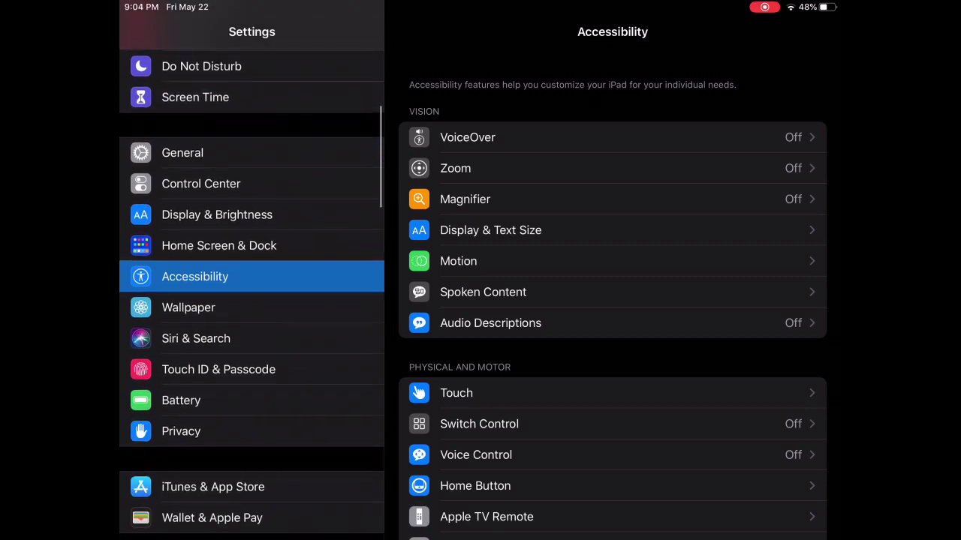
{"action": "scroll", "coordinate": [252, 300], "scroll_direction": "down", "scroll_amount": 1}
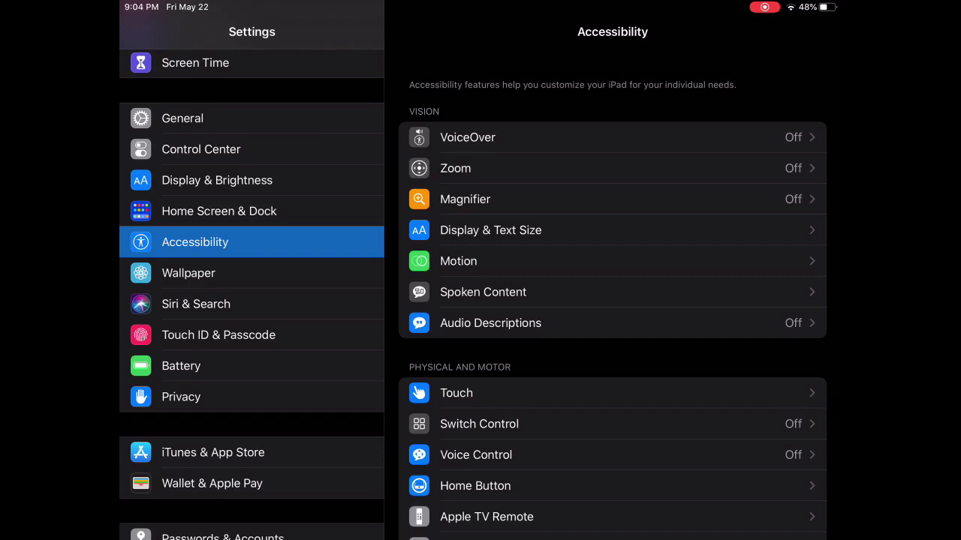
{"action": "scroll", "coordinate": [613, 300], "scroll_direction": "down", "scroll_amount": 5}
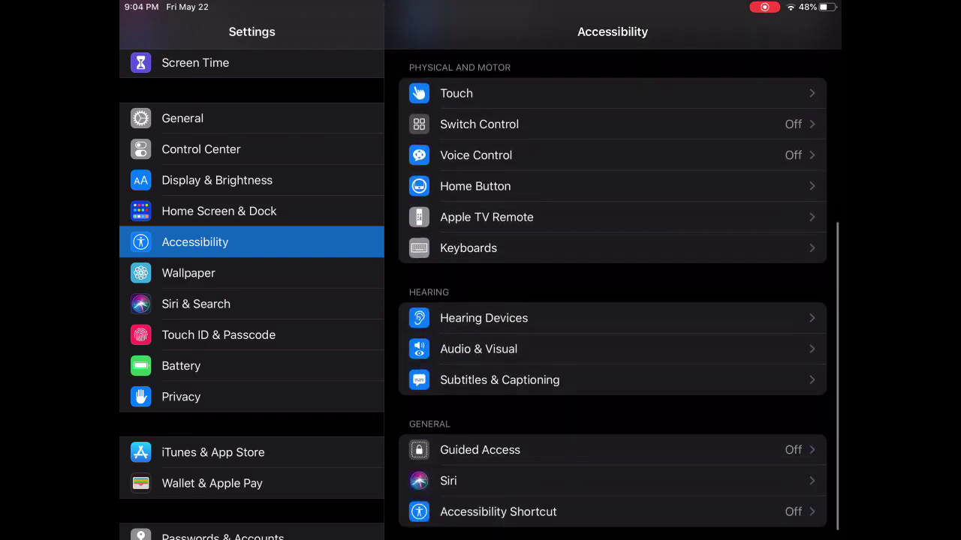
{"action": "scroll", "coordinate": [612, 300], "scroll_direction": "up", "scroll_amount": 1}
{"action": "scroll", "coordinate": [613, 300], "scroll_direction": "down", "scroll_amount": 1}
{"action": "left_click", "coordinate": [479, 167]}
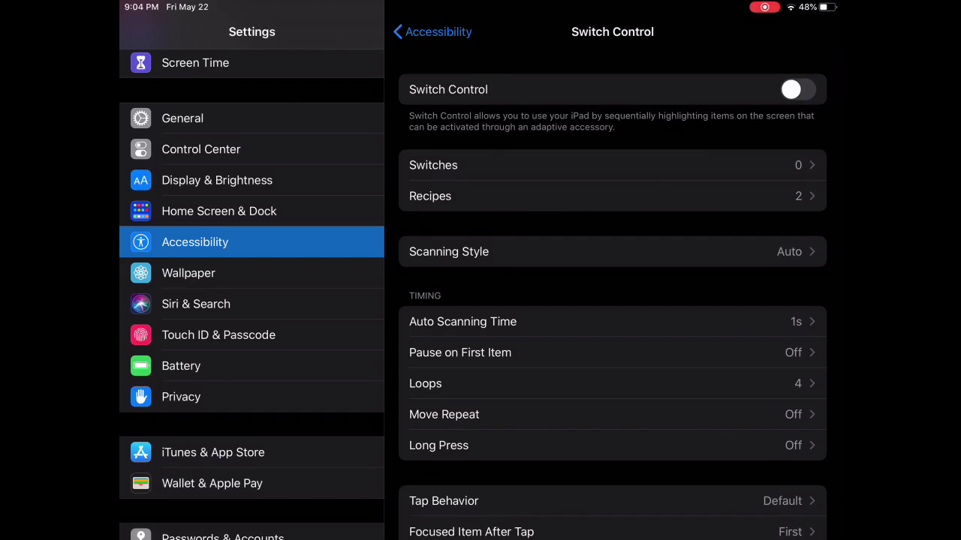
{"action": "left_click", "coordinate": [612, 166]}
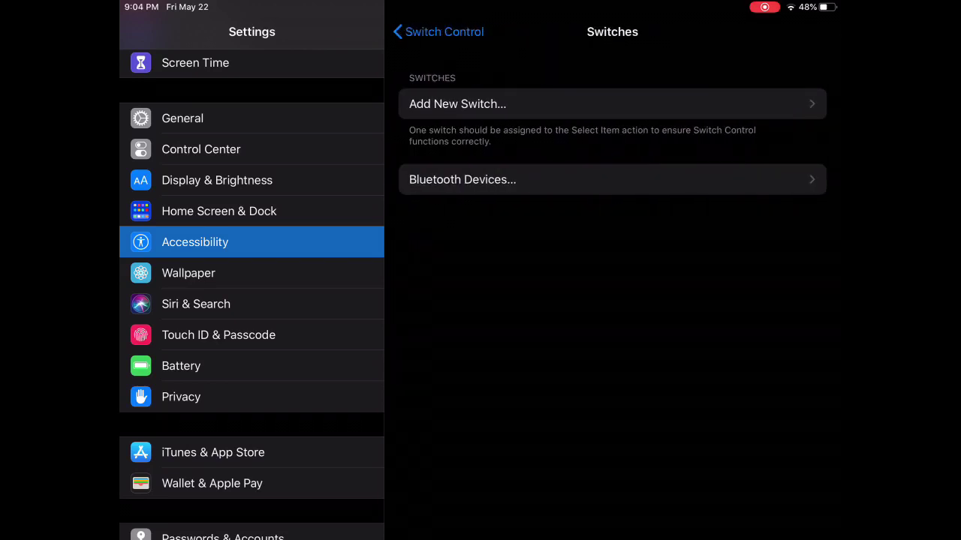
{"action": "left_click", "coordinate": [457, 104]}
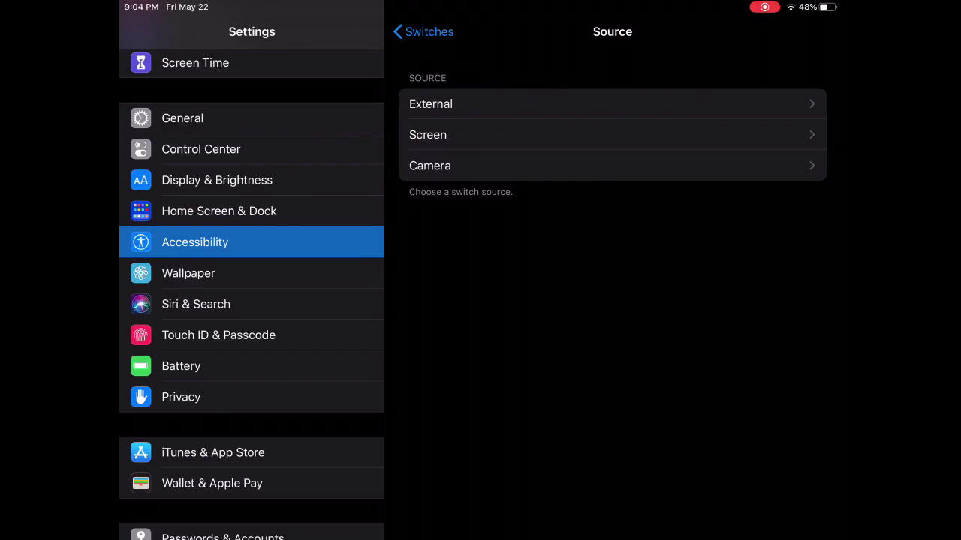
{"action": "left_click", "coordinate": [427, 135]}
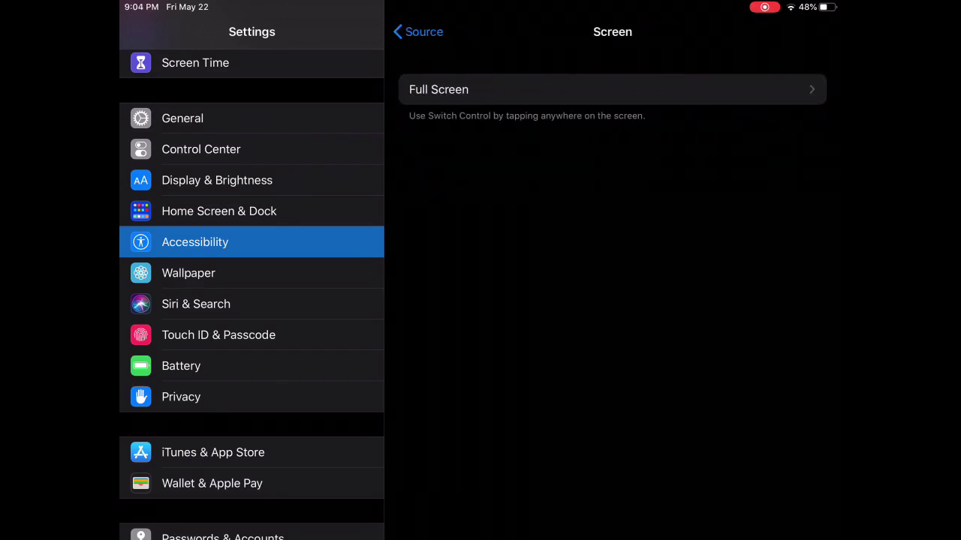
Make the new switch Full Screen with the Tap action
{"action": "left_click", "coordinate": [612, 89]}
{"action": "scroll", "coordinate": [613, 301], "scroll_direction": "down", "scroll_amount": 1}
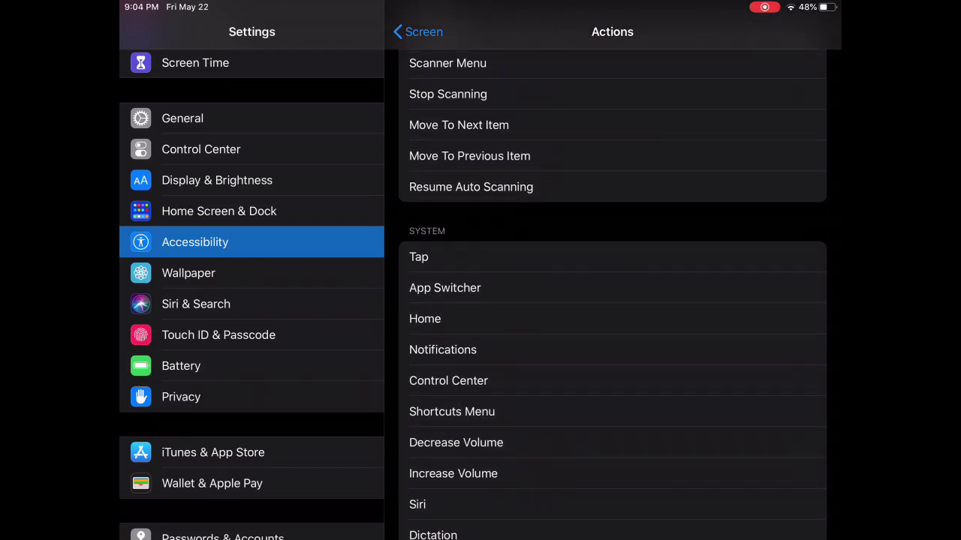
{"action": "left_click", "coordinate": [613, 257]}
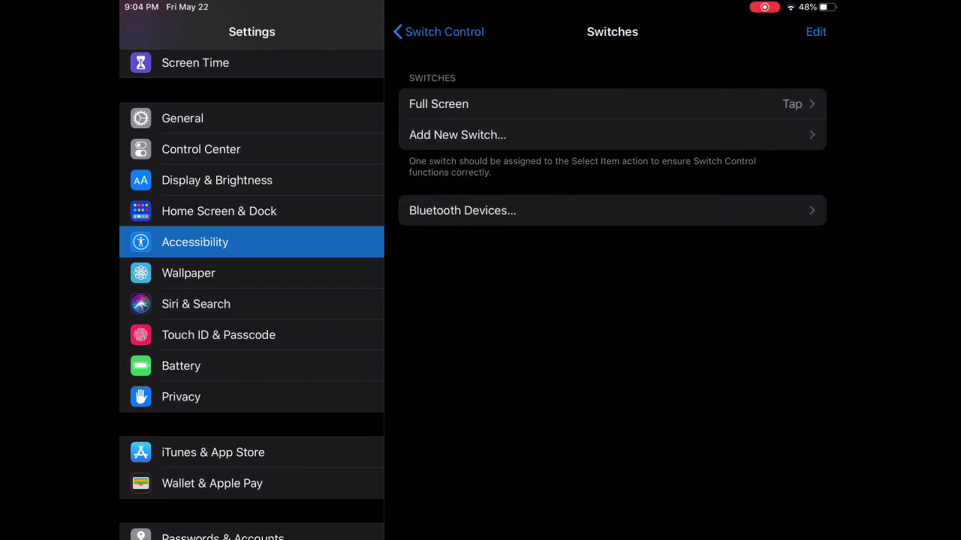
{"action": "left_click", "coordinate": [439, 32]}
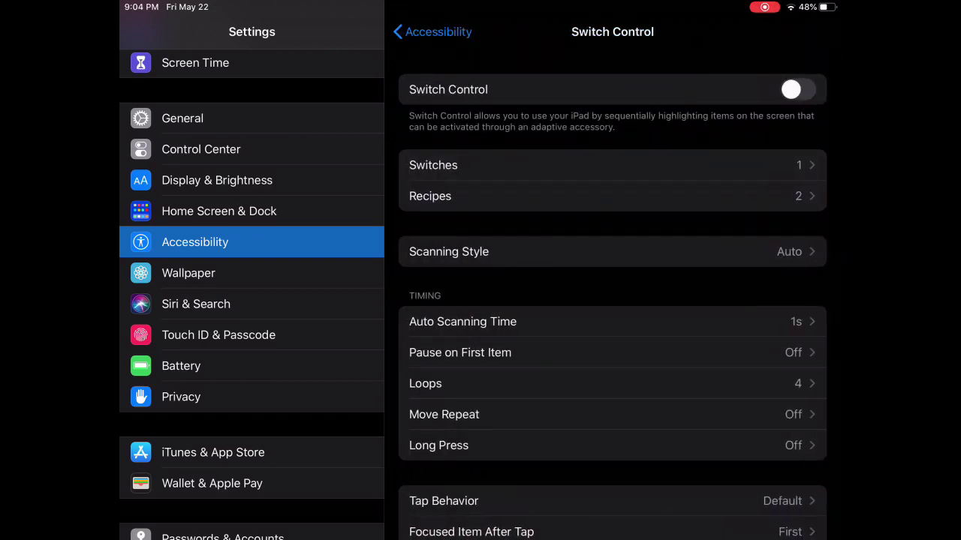
Create a new Switch Control recipe named 'auto clicker'
{"action": "left_click", "coordinate": [430, 196]}
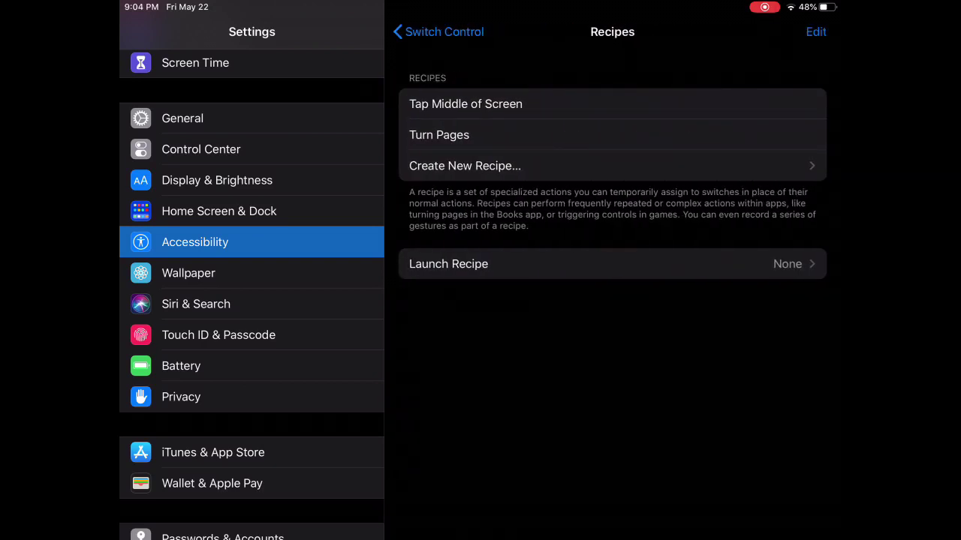
{"action": "left_click", "coordinate": [465, 166]}
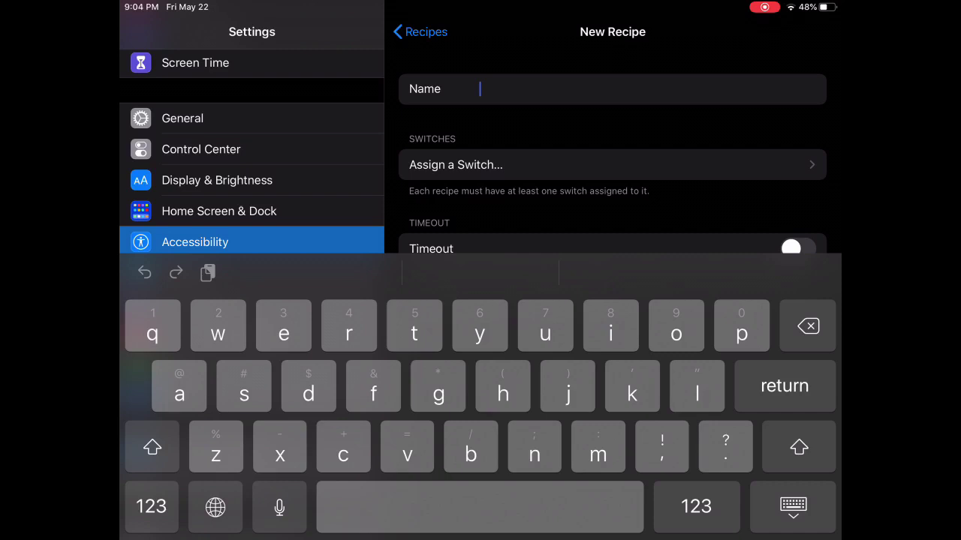
{"action": "type", "text": "a"}
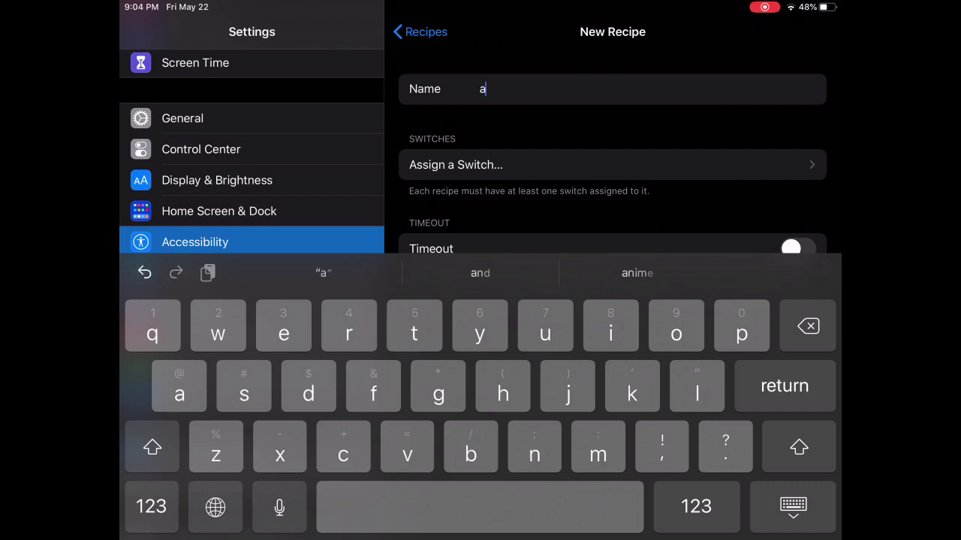
{"action": "type", "text": "tud"}
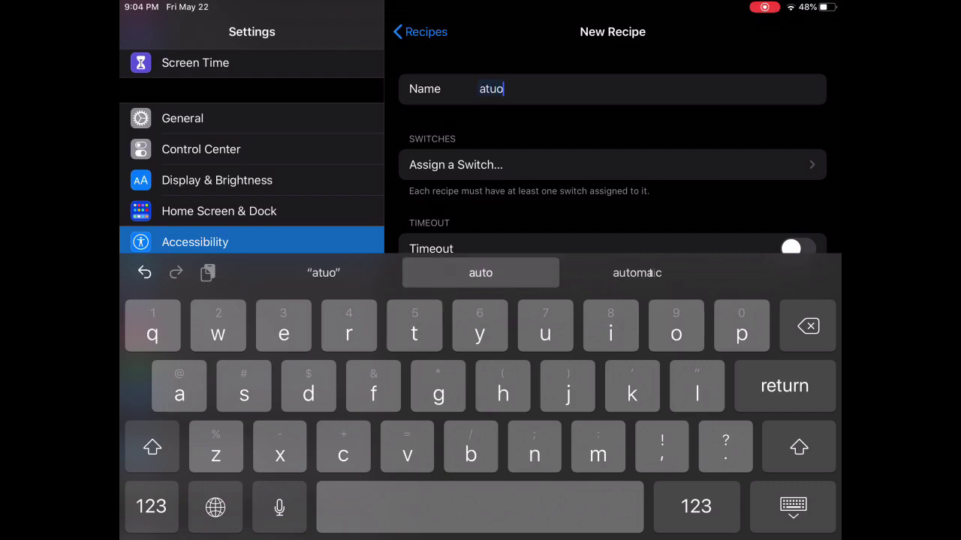
{"action": "key", "text": "space"}
{"action": "type", "text": "cl"}
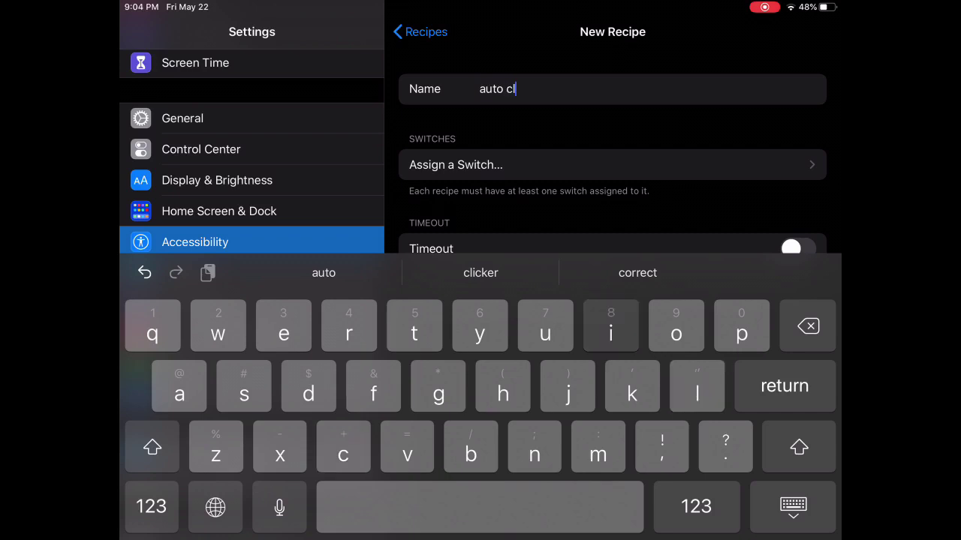
{"action": "type", "text": "ickerr"}
{"action": "key", "text": "BackSpace"}
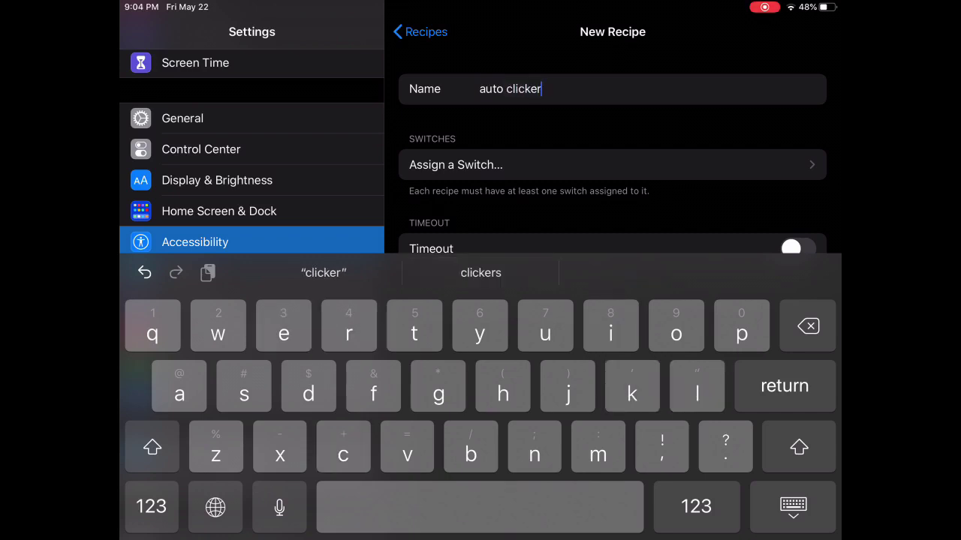
{"action": "key", "text": "Return"}
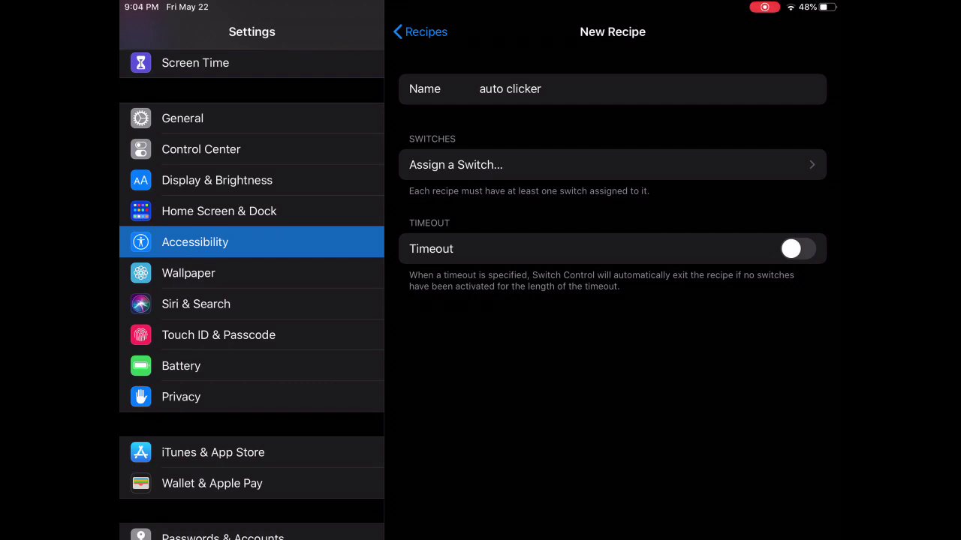
Assign the Full Screen switch a custom gesture: one tap recorded mid-screen
{"action": "left_click", "coordinate": [456, 164]}
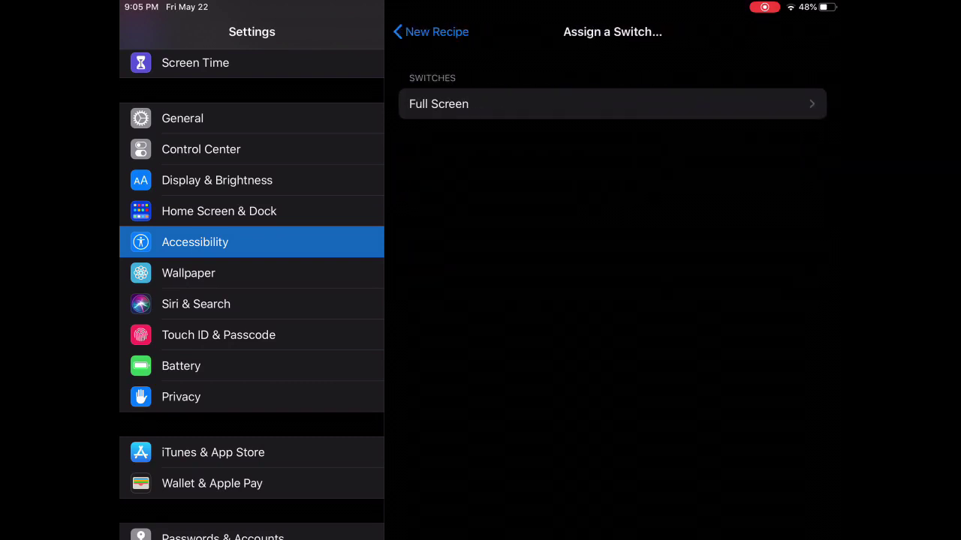
{"action": "left_click", "coordinate": [450, 104]}
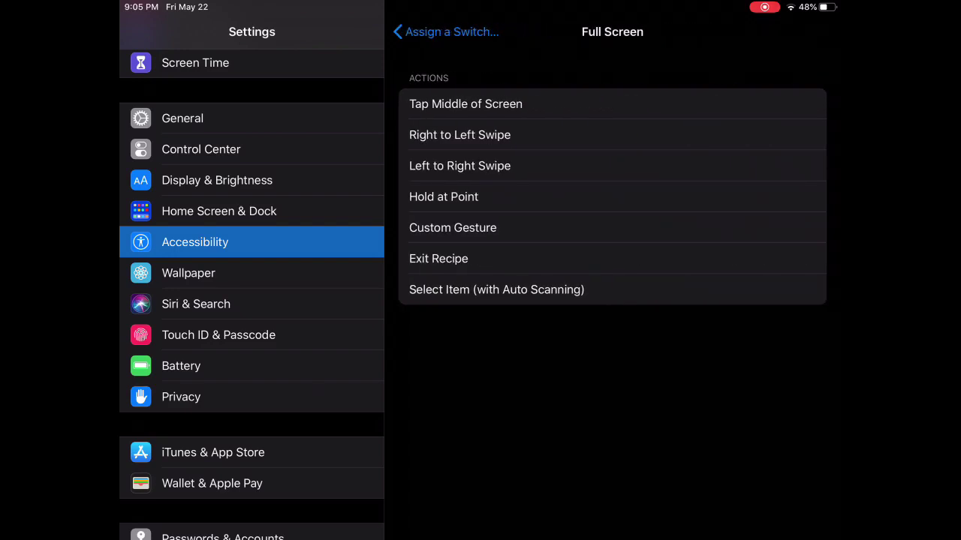
{"action": "left_click", "coordinate": [453, 227]}
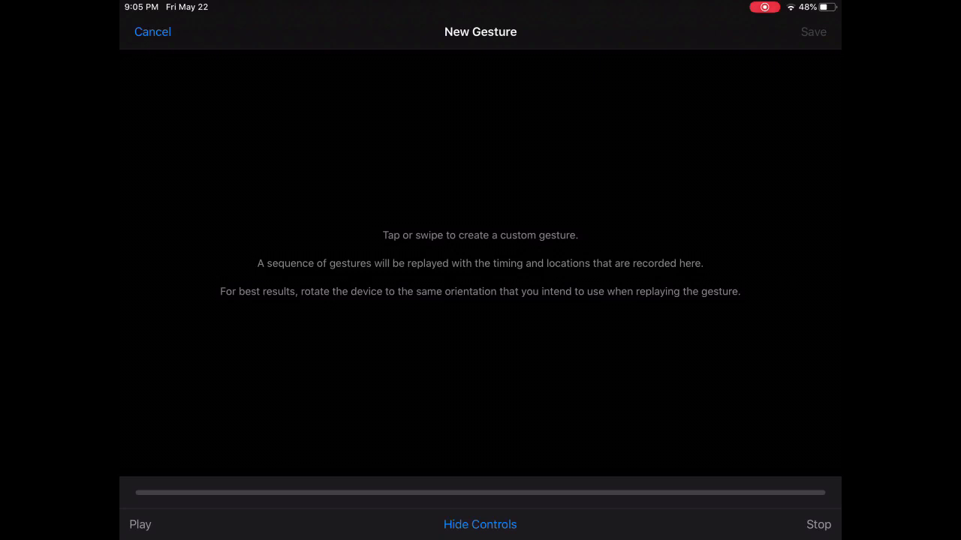
{"action": "left_click", "coordinate": [470, 256]}
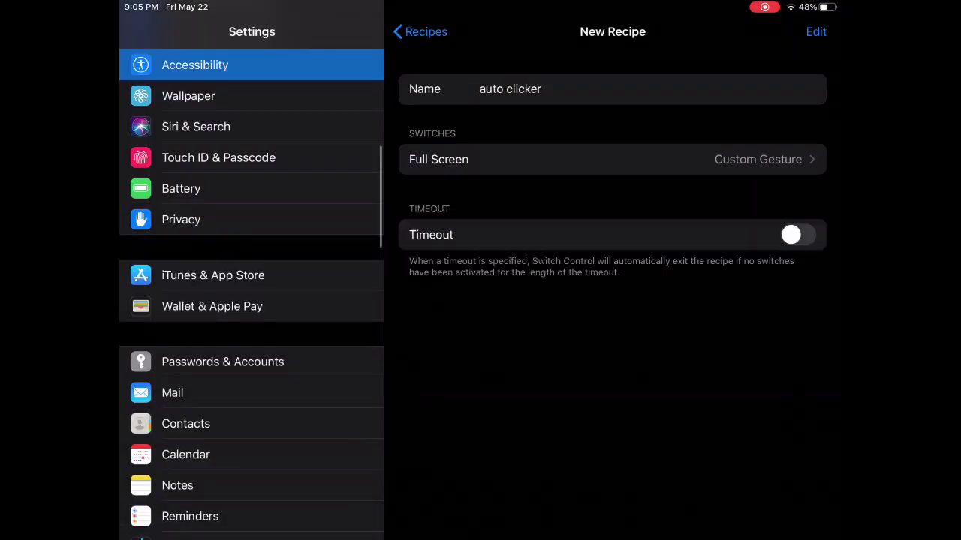
Set auto clicker as the recipe Switch Control launches with
{"action": "left_click", "coordinate": [420, 31]}
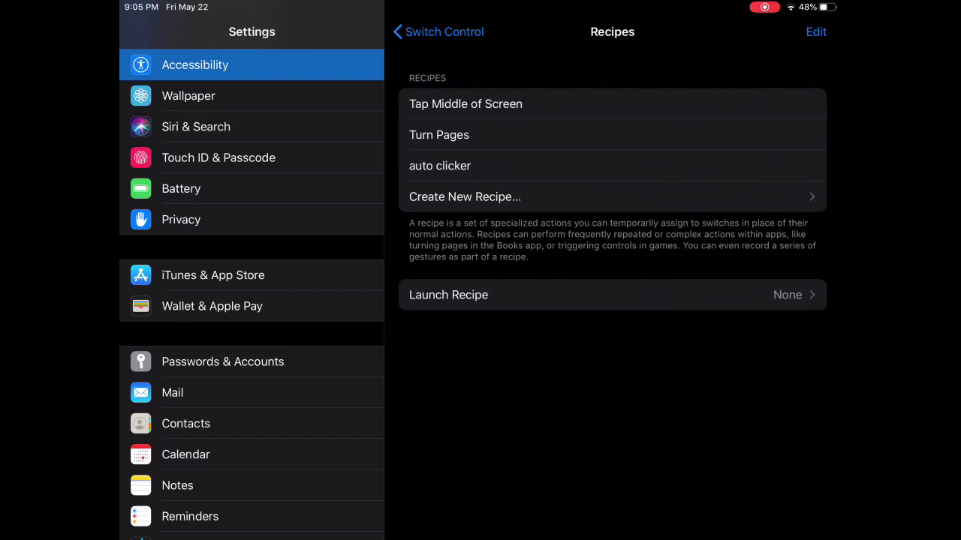
{"action": "left_click", "coordinate": [612, 295]}
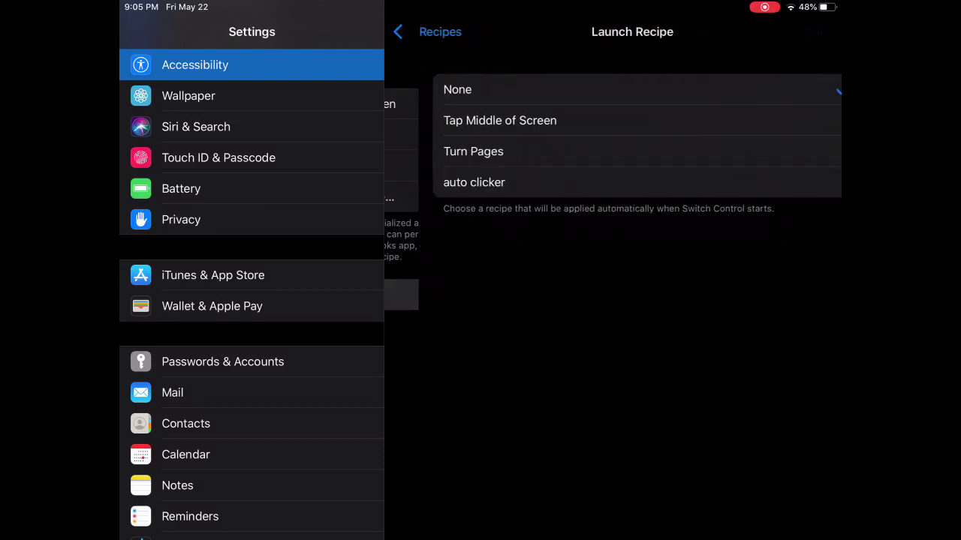
{"action": "left_click", "coordinate": [440, 182]}
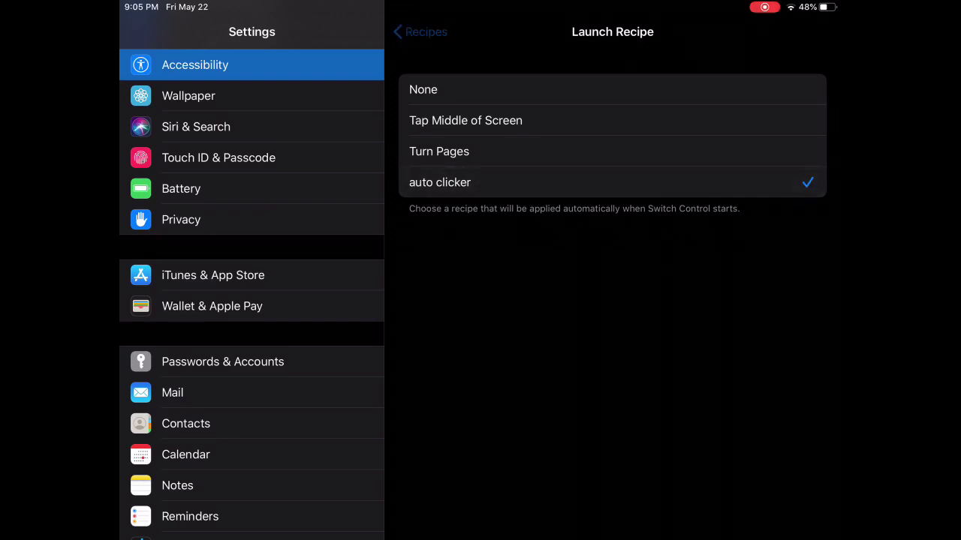
Navigate back to the Accessibility settings and scroll down its list
{"action": "left_click", "coordinate": [420, 32]}
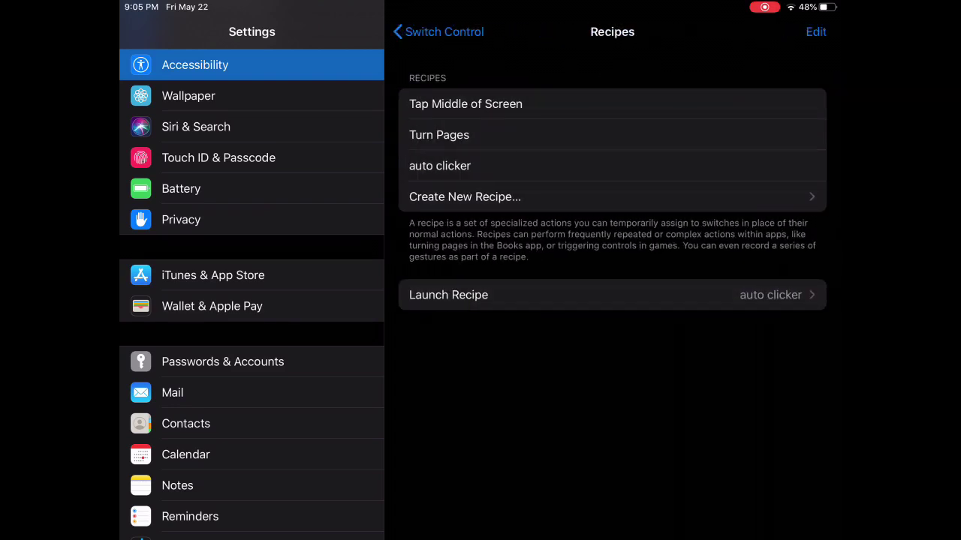
{"action": "left_click", "coordinate": [439, 32]}
{"action": "left_click", "coordinate": [431, 32]}
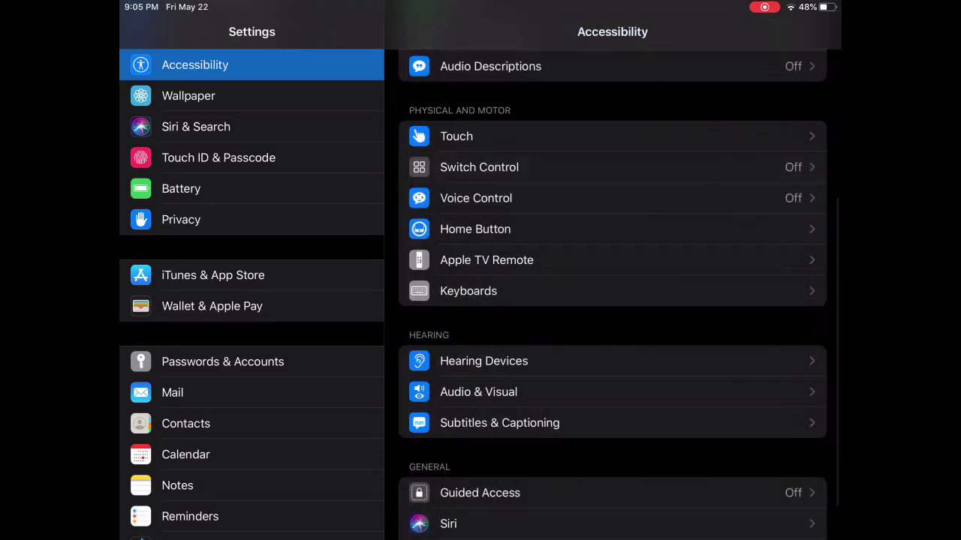
{"action": "scroll", "coordinate": [613, 301], "scroll_direction": "up", "scroll_amount": 5}
{"action": "scroll", "coordinate": [613, 300], "scroll_direction": "down", "scroll_amount": 3}
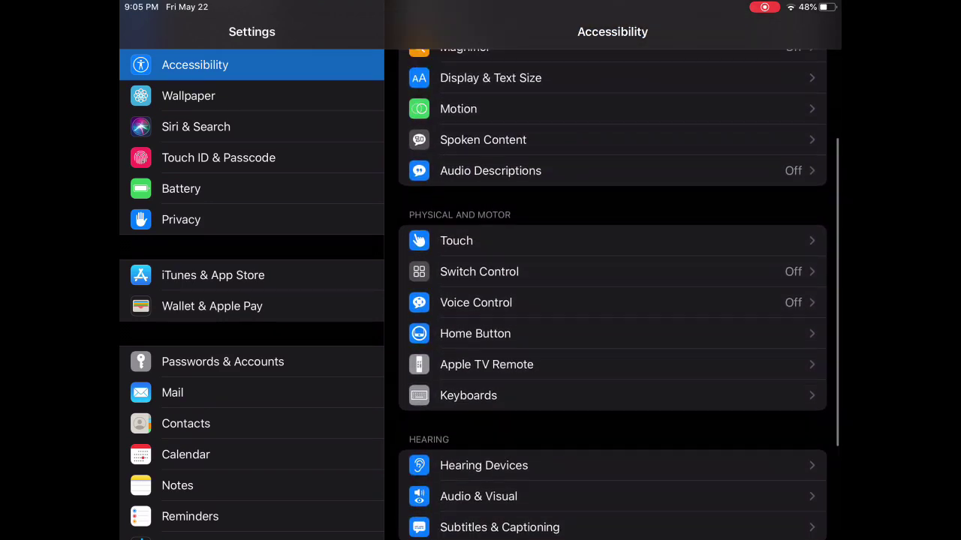
{"action": "scroll", "coordinate": [613, 300], "scroll_direction": "down", "scroll_amount": 2}
{"action": "scroll", "coordinate": [612, 300], "scroll_direction": "down", "scroll_amount": 3}
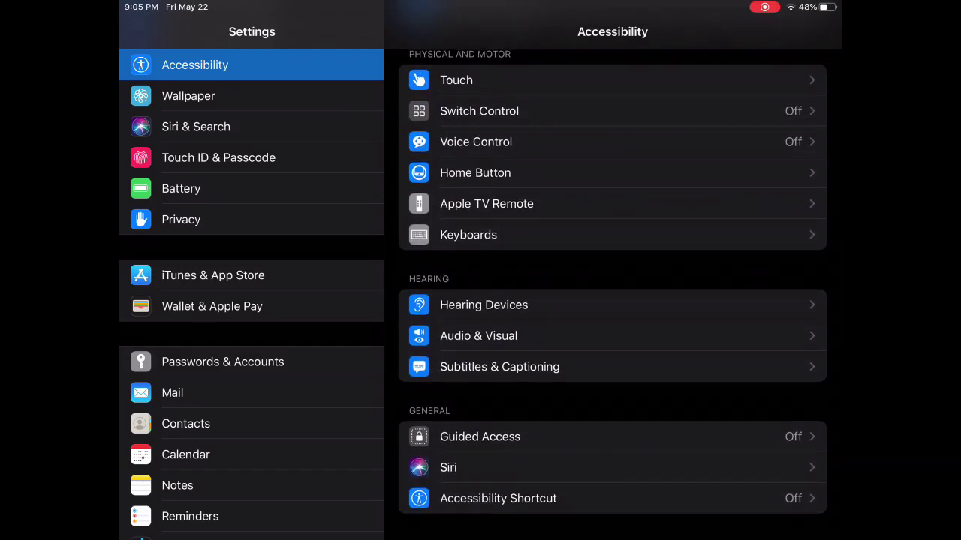
Choose Switch Control as the Accessibility Shortcut feature
{"action": "left_click", "coordinate": [497, 499]}
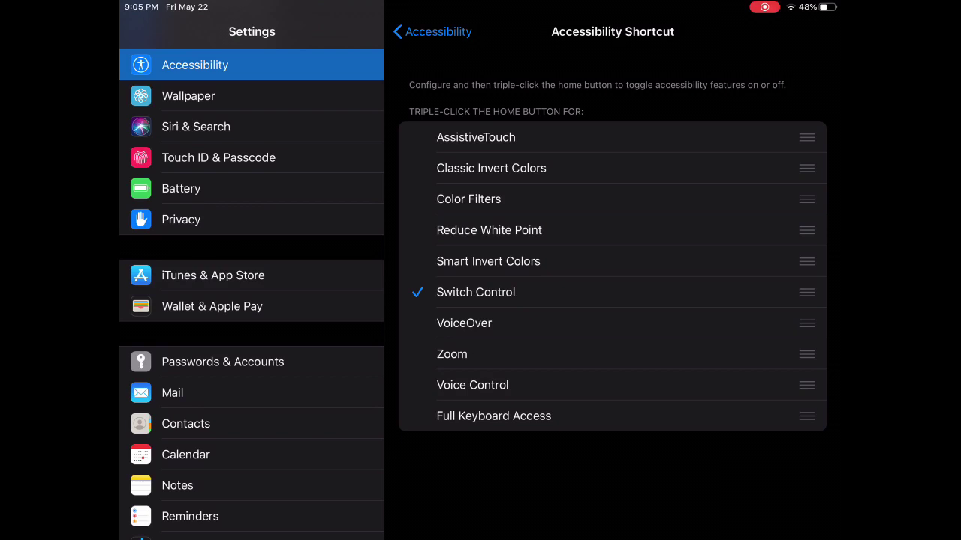
{"action": "left_click", "coordinate": [439, 32]}
Repeatedly tap mid-screen to swing the scythe, raising Sword Skill to 340.0B
{"action": "scroll", "coordinate": [612, 300], "scroll_direction": "up", "scroll_amount": 5}
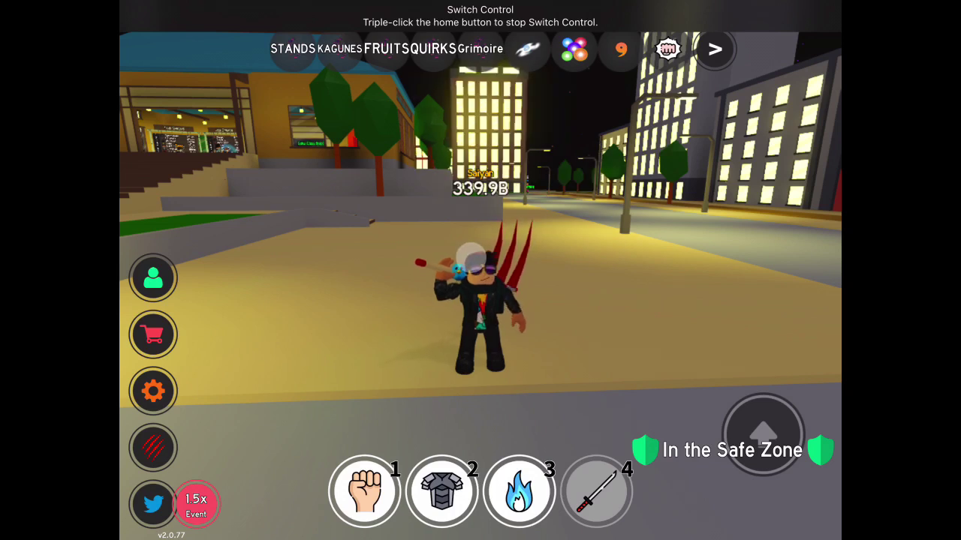
{"action": "left_click", "coordinate": [471, 255]}
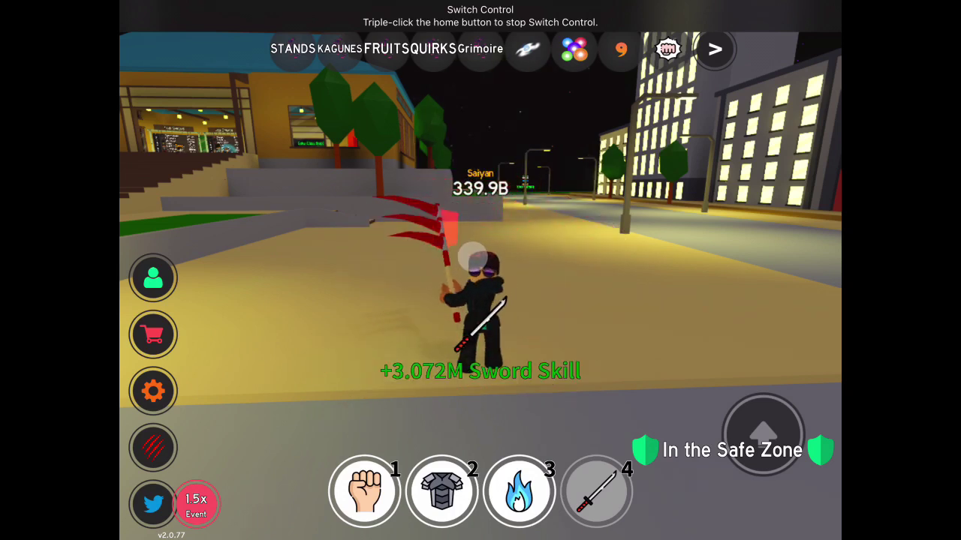
{"action": "left_click", "coordinate": [472, 255]}
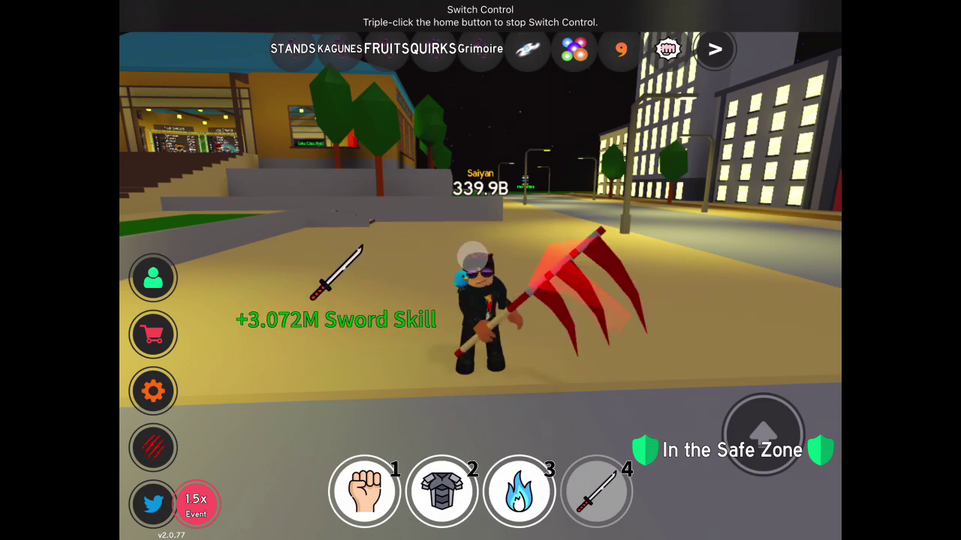
{"action": "left_click", "coordinate": [471, 255]}
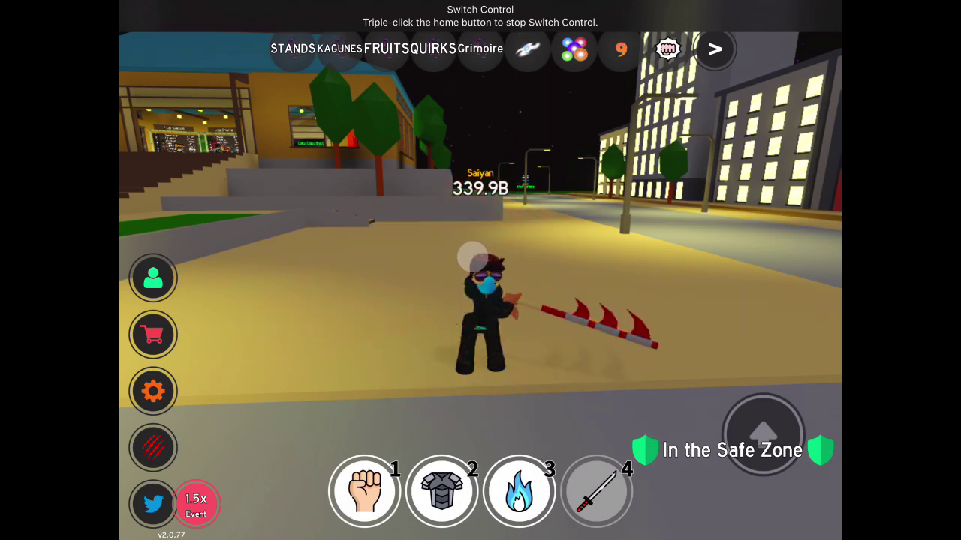
{"action": "left_click", "coordinate": [472, 255]}
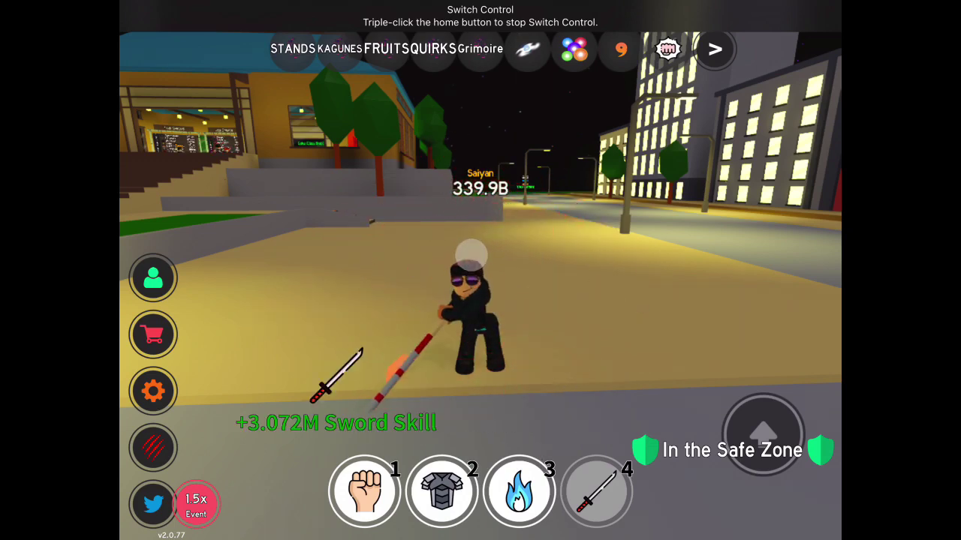
{"action": "left_click", "coordinate": [471, 256]}
{"action": "left_click", "coordinate": [471, 255]}
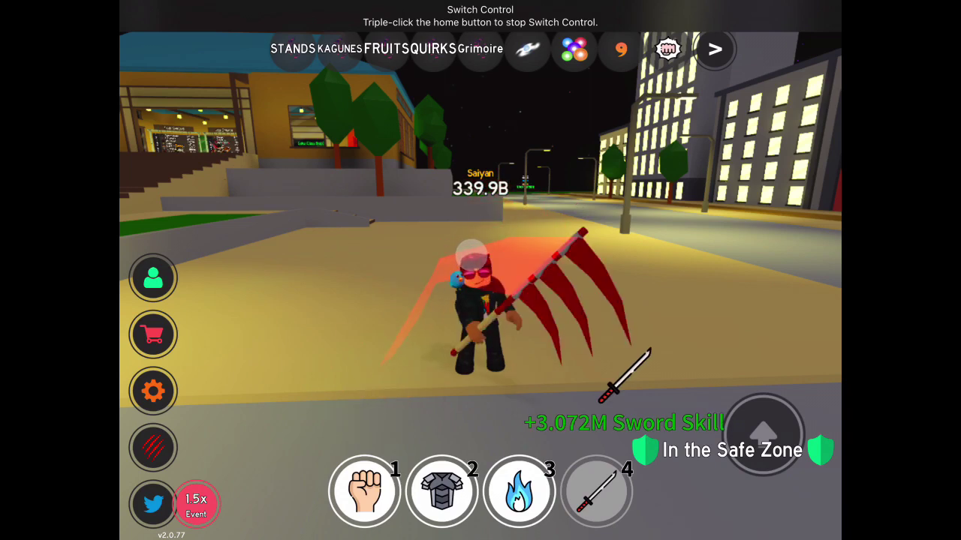
{"action": "left_click", "coordinate": [471, 256]}
{"action": "left_click", "coordinate": [471, 255]}
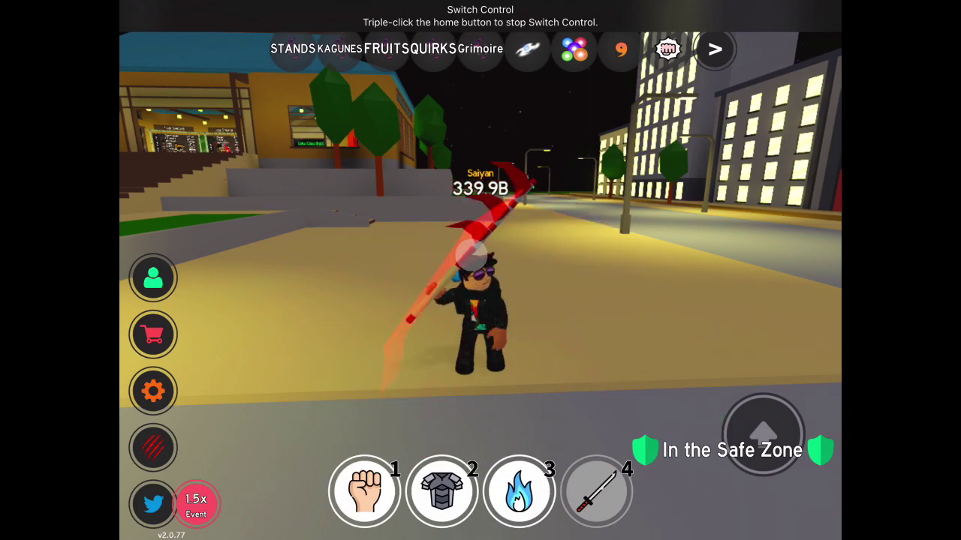
{"action": "left_click", "coordinate": [471, 255]}
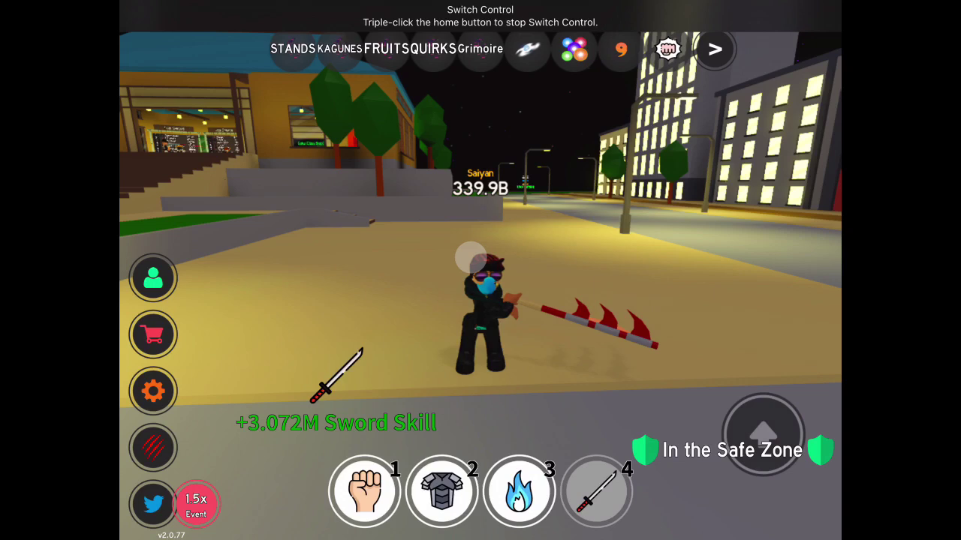
{"action": "left_click", "coordinate": [471, 257]}
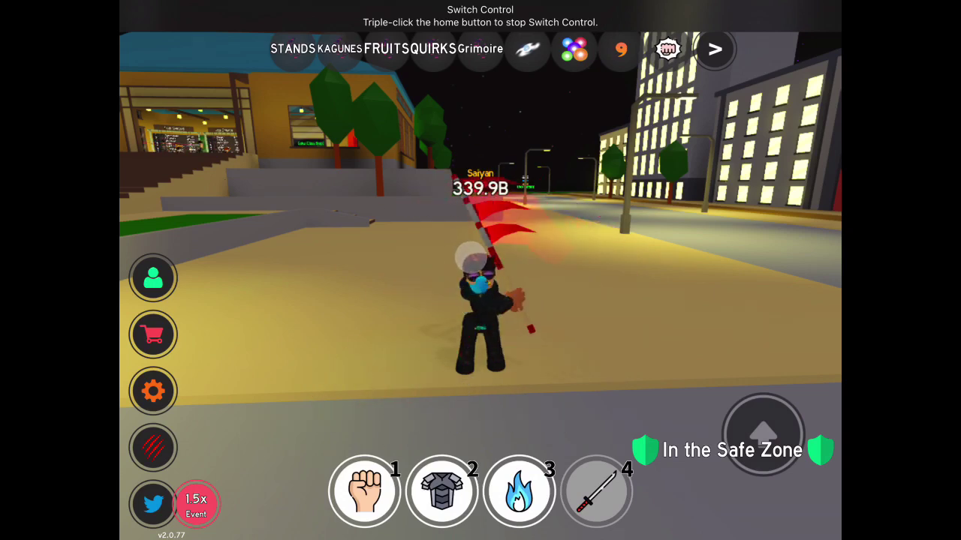
{"action": "left_click", "coordinate": [472, 257]}
{"action": "left_click", "coordinate": [472, 256]}
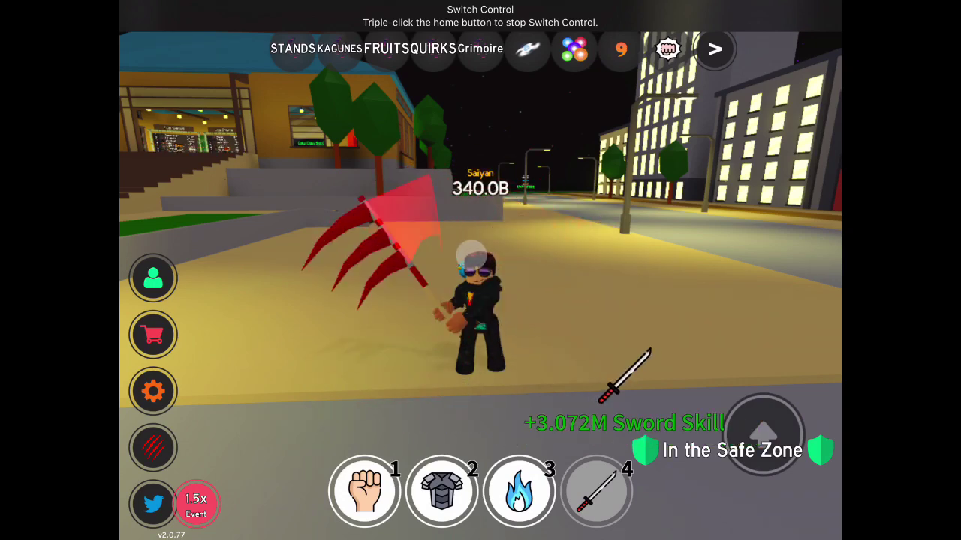
{"action": "left_click", "coordinate": [472, 255]}
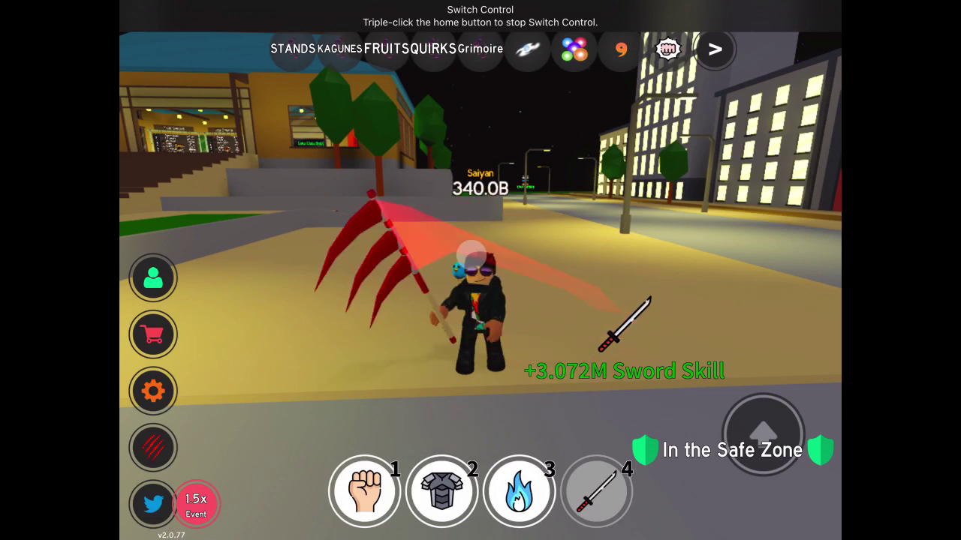
{"action": "left_click", "coordinate": [472, 254]}
{"action": "left_click", "coordinate": [471, 254]}
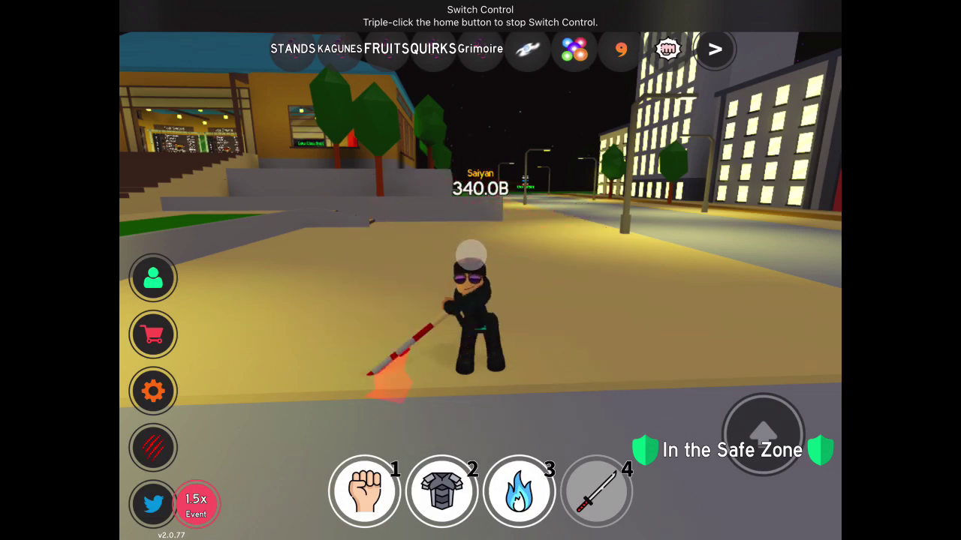
{"action": "left_click", "coordinate": [472, 255]}
{"action": "left_click", "coordinate": [472, 256]}
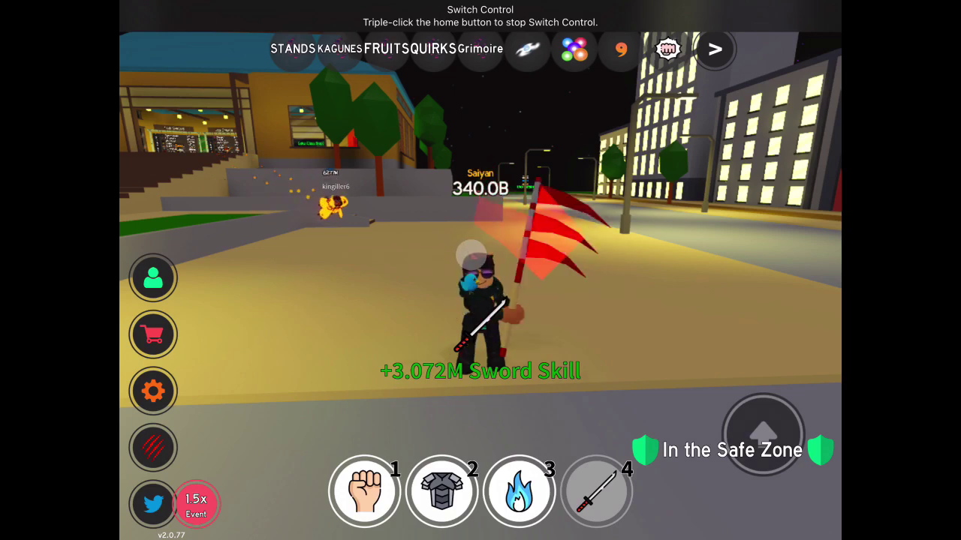
{"action": "left_click", "coordinate": [471, 254]}
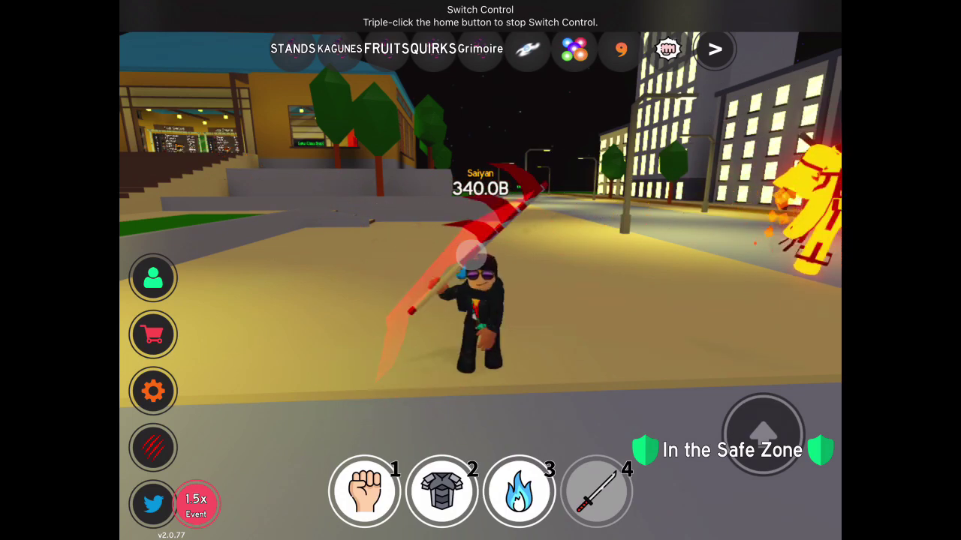
{"action": "left_click", "coordinate": [471, 253]}
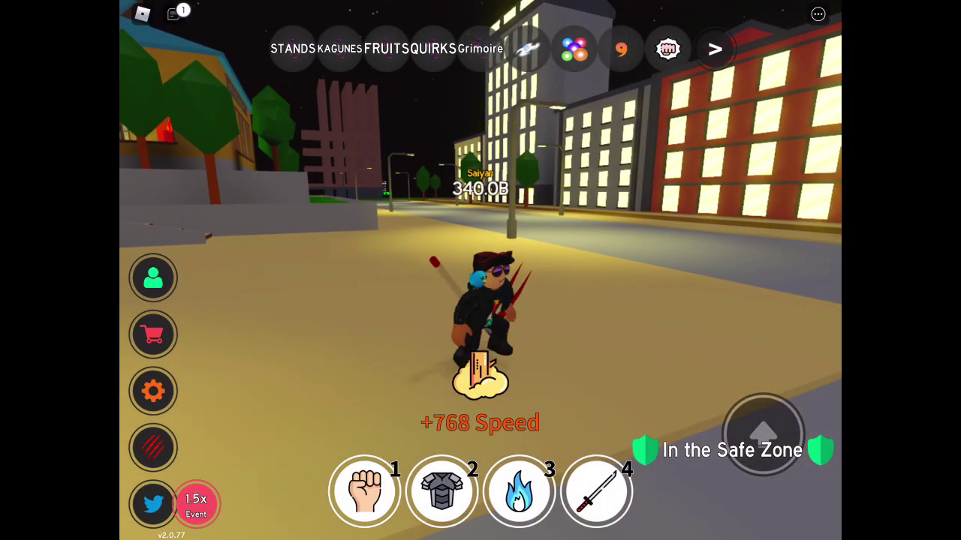
Run toward the building, equip the sword and swing it twice for Sword Skill
{"action": "mouse_move", "coordinate": [300, 385]}
{"action": "left_mouse_down"}
{"action": "mouse_move", "coordinate": [230, 355]}
{"action": "mouse_move", "coordinate": [223, 492]}
{"action": "left_mouse_up"}
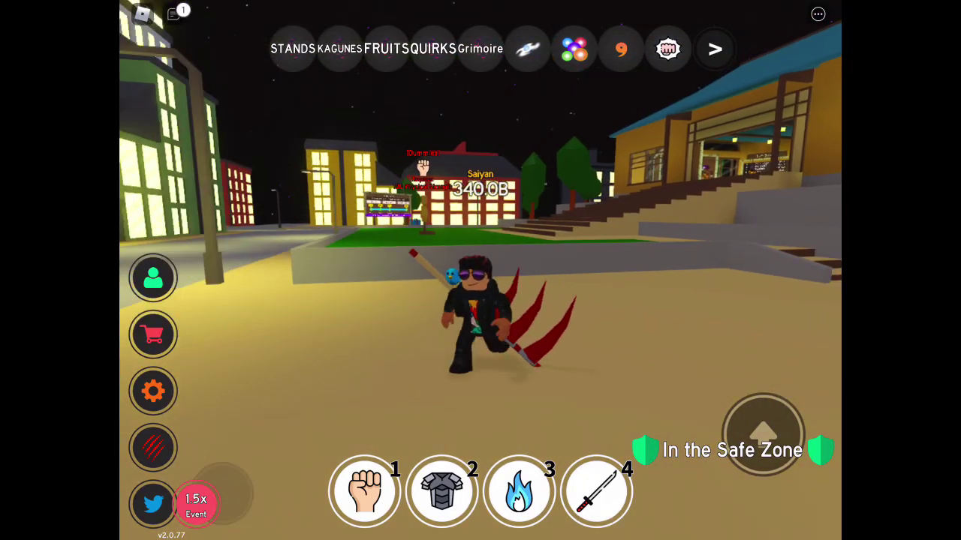
{"action": "left_click", "coordinate": [597, 492]}
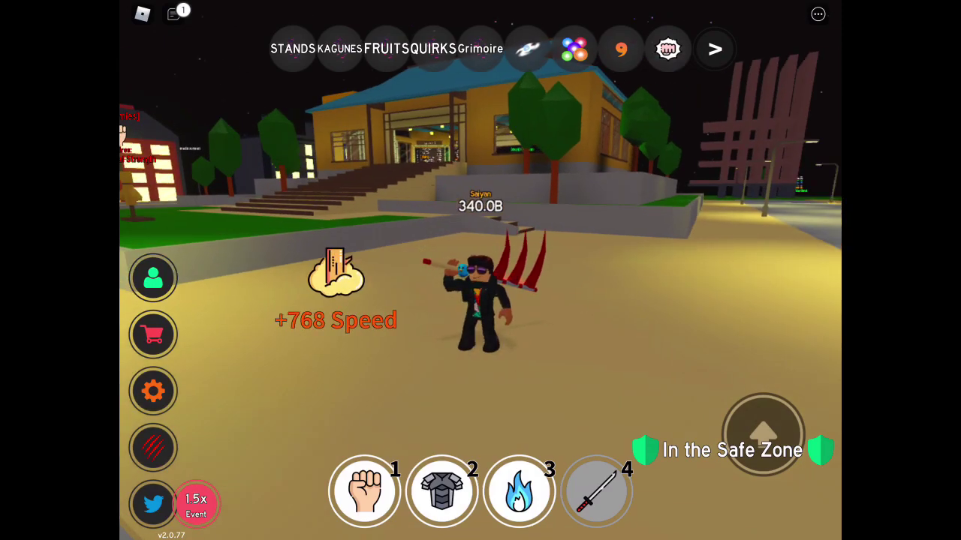
{"action": "left_click_drag", "start_coordinate": [227, 423], "coordinate": [248, 484]}
{"action": "mouse_move", "coordinate": [601, 300]}
{"action": "left_mouse_down"}
{"action": "mouse_move", "coordinate": [450, 301]}
{"action": "mouse_move", "coordinate": [675, 300]}
{"action": "left_mouse_up"}
{"action": "left_click", "coordinate": [525, 300]}
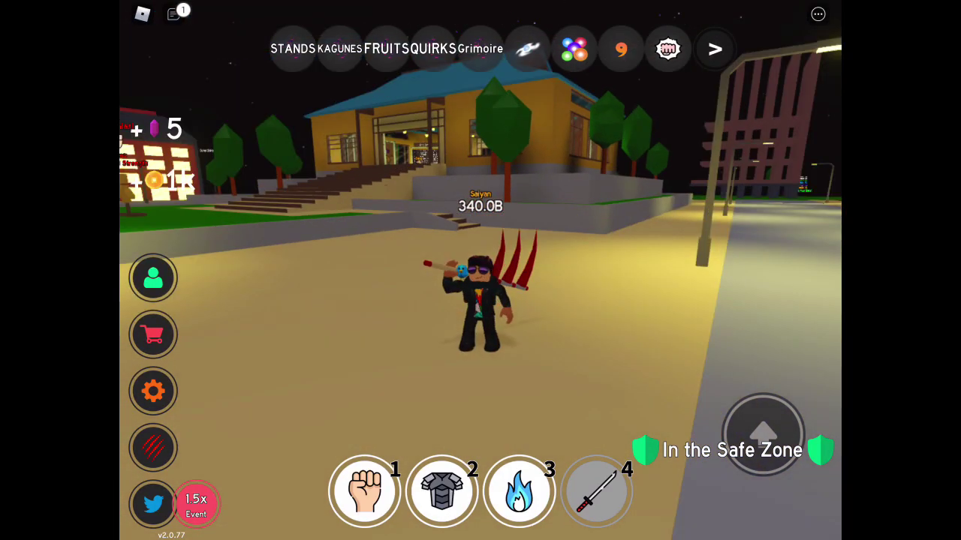
{"action": "left_click", "coordinate": [526, 300]}
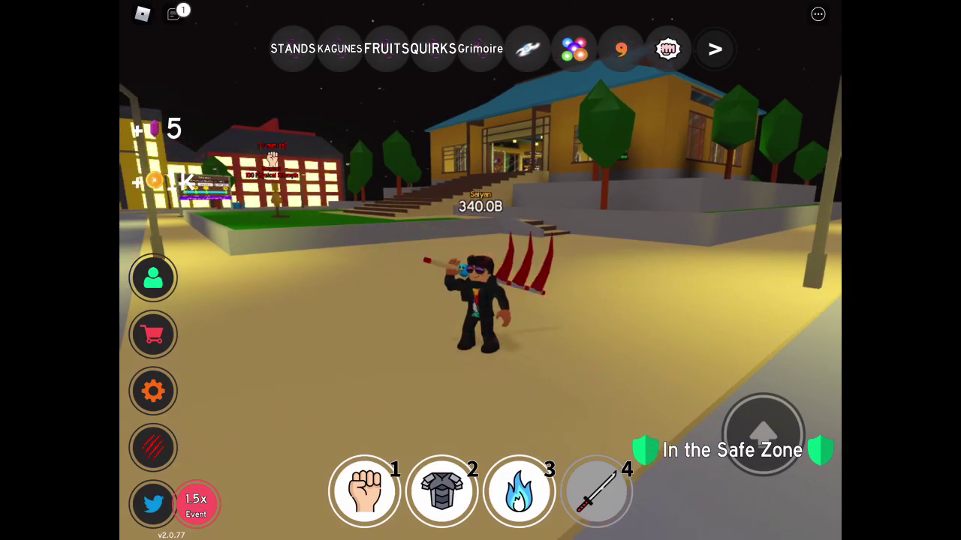
Run across the courtyard and jump up onto the house roof
{"action": "left_click_drag", "start_coordinate": [210, 418], "coordinate": [236, 369]}
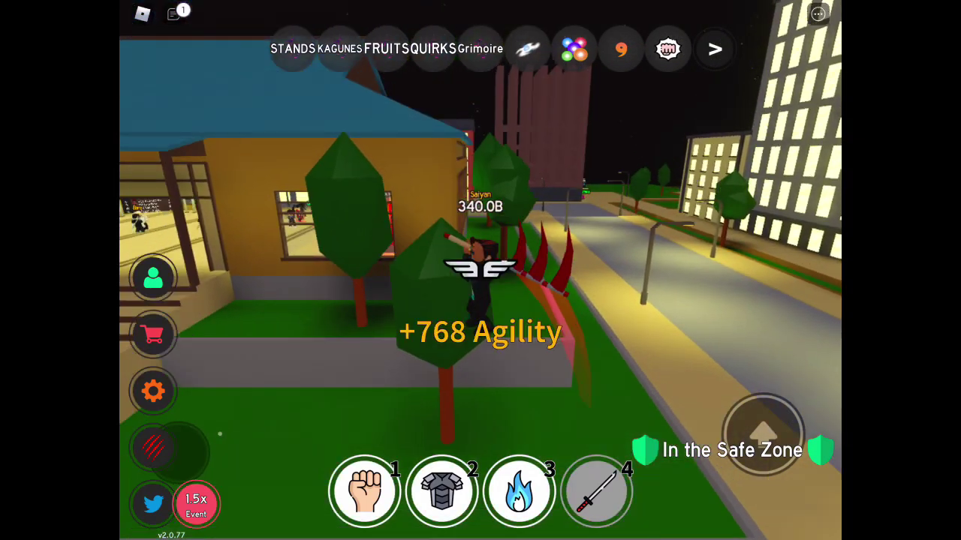
{"action": "mouse_move", "coordinate": [220, 434]}
{"action": "left_mouse_down"}
{"action": "mouse_move", "coordinate": [252, 433]}
{"action": "mouse_move", "coordinate": [270, 383]}
{"action": "left_mouse_up"}
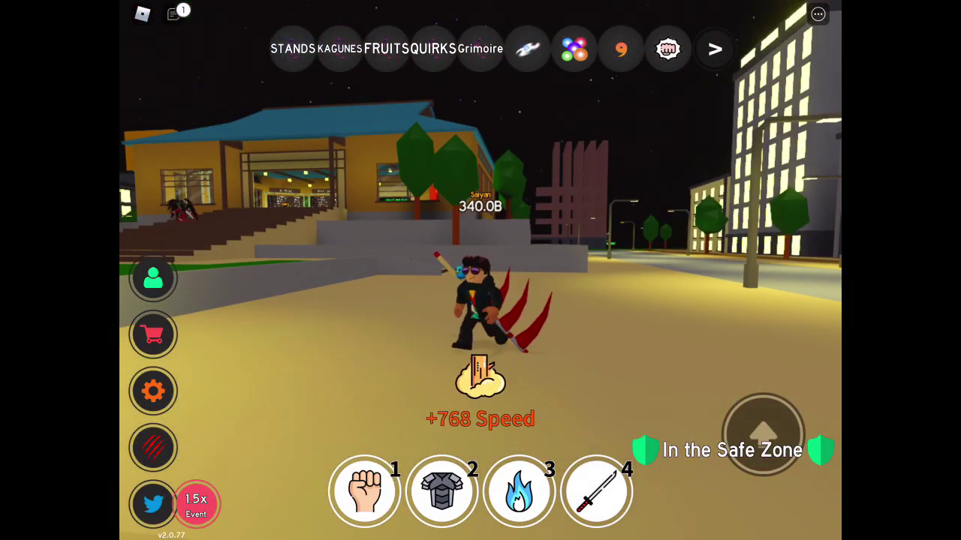
{"action": "left_click_drag", "start_coordinate": [267, 461], "coordinate": [248, 450]}
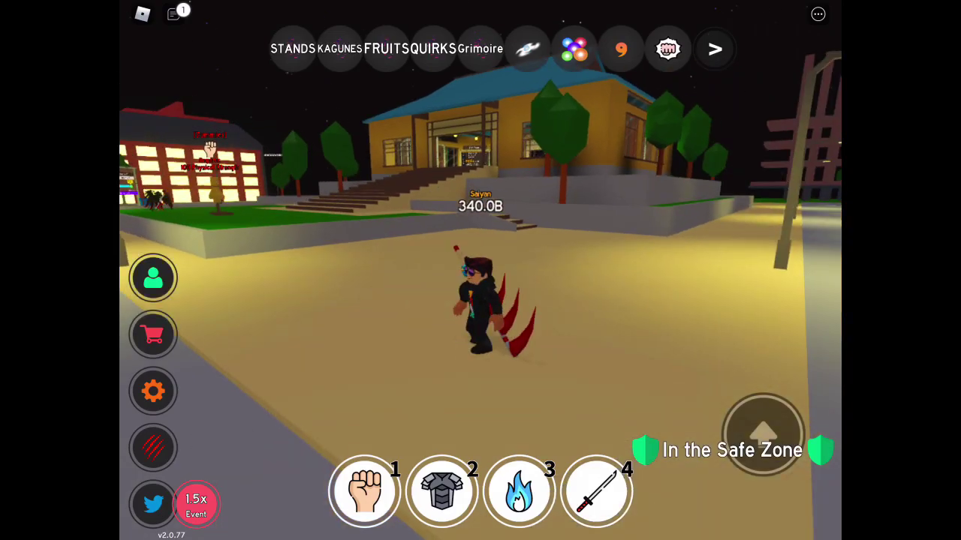
{"action": "left_click_drag", "start_coordinate": [280, 386], "coordinate": [261, 411]}
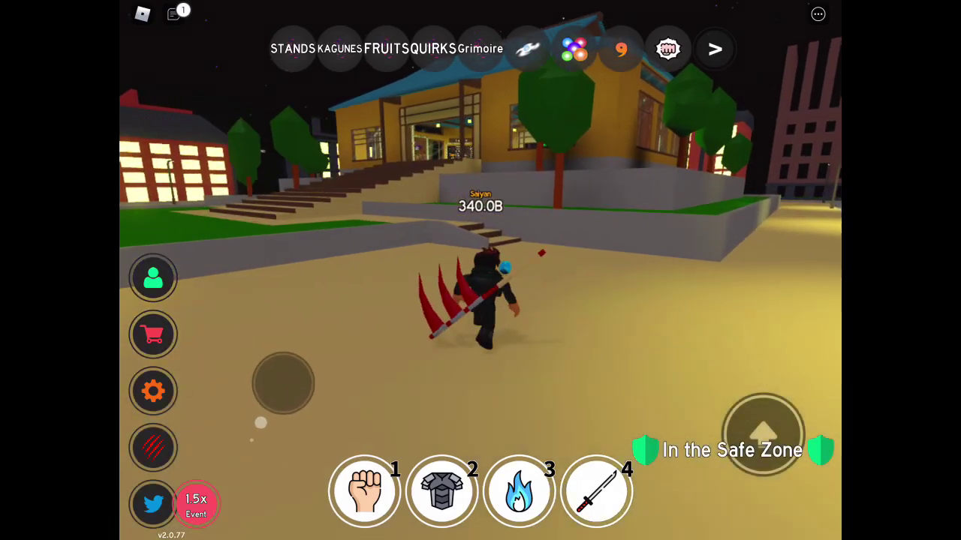
{"action": "left_click", "coordinate": [761, 432]}
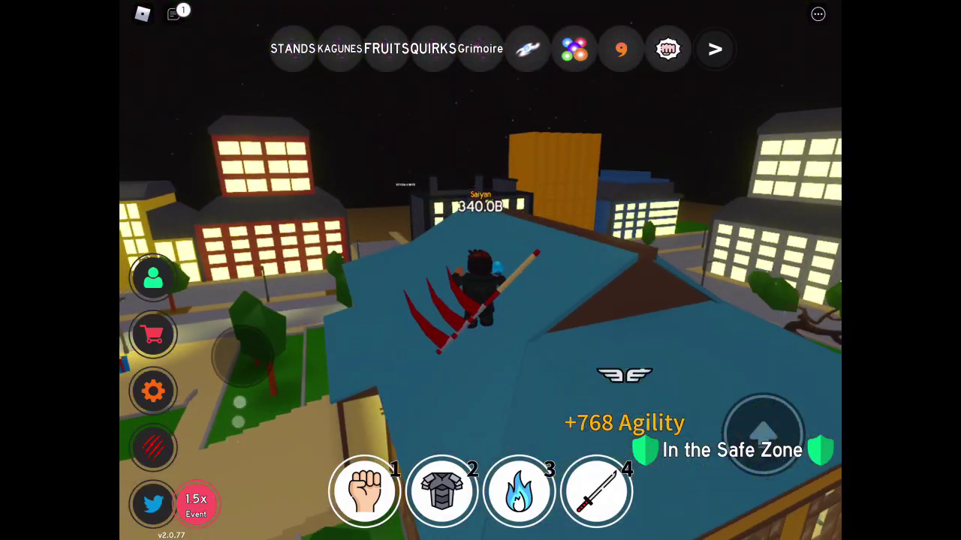
{"action": "left_click_drag", "start_coordinate": [251, 349], "coordinate": [249, 354]}
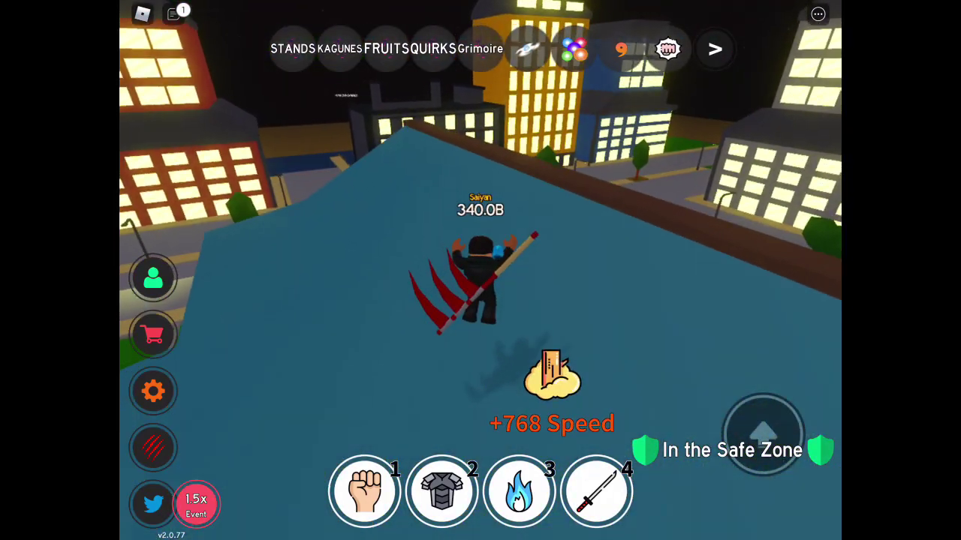
{"action": "left_click_drag", "start_coordinate": [525, 225], "coordinate": [338, 225]}
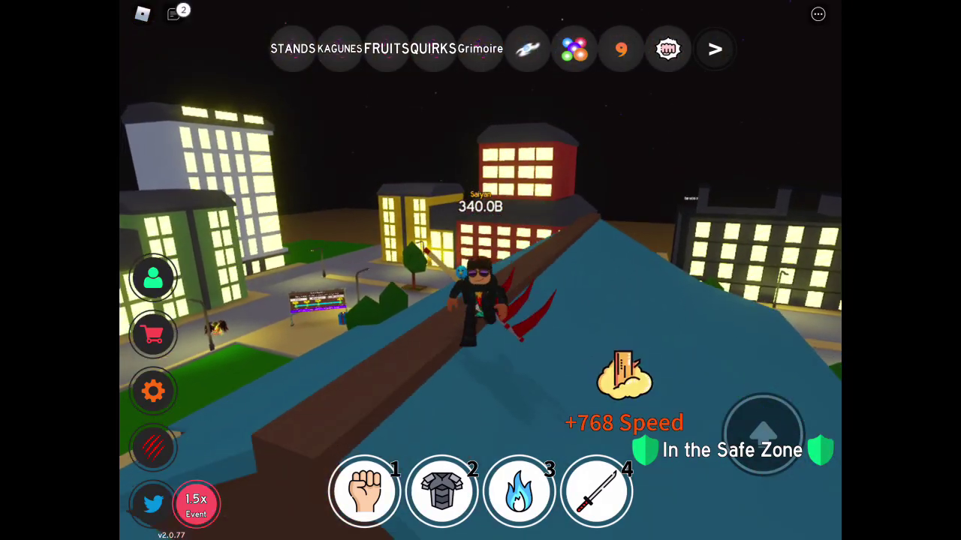